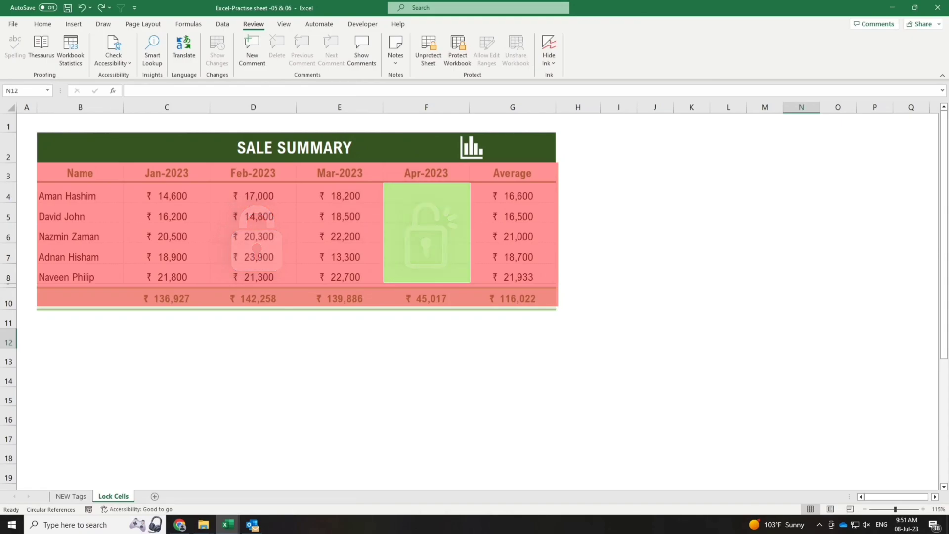
Check that locked cells C4, D4, E7, C10 and G5 refuse edits, dismissing each warning.
double_click(171, 196)
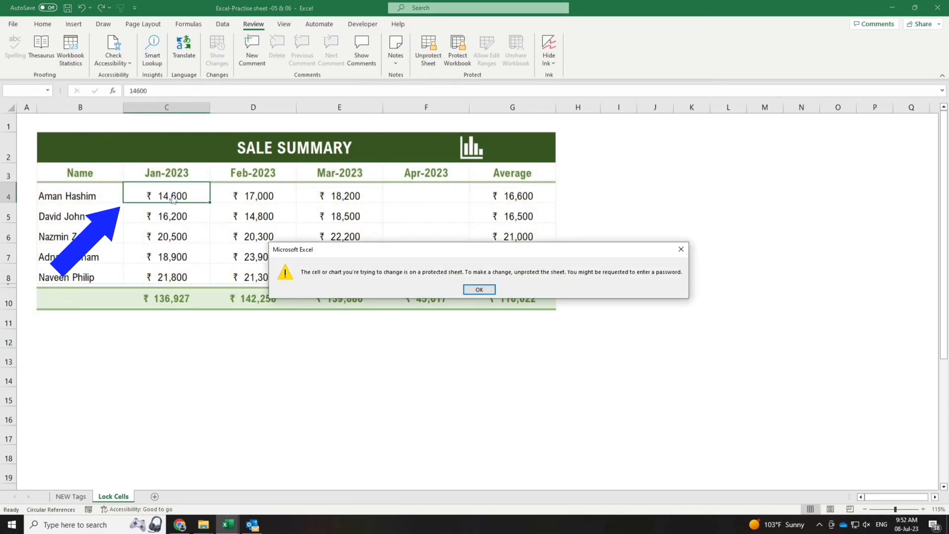
left_click(488, 292)
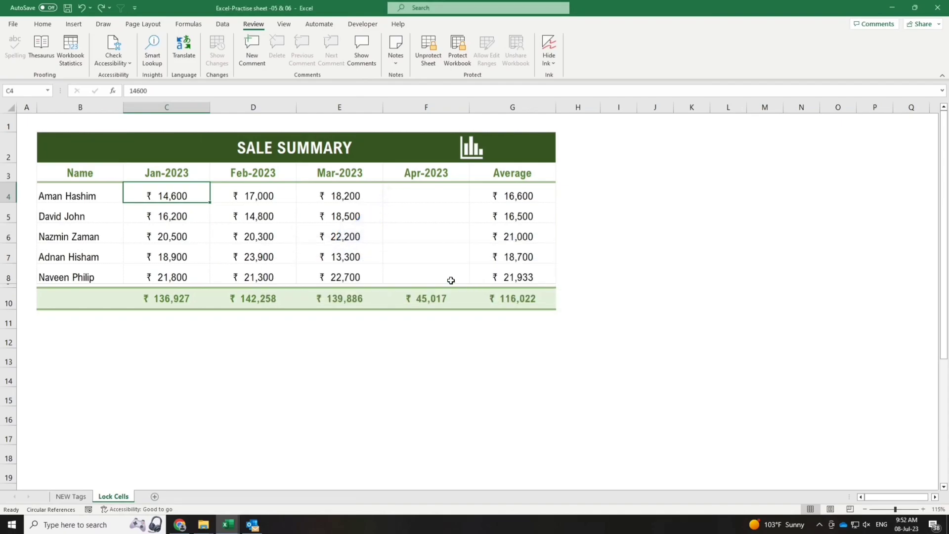
double_click(275, 199)
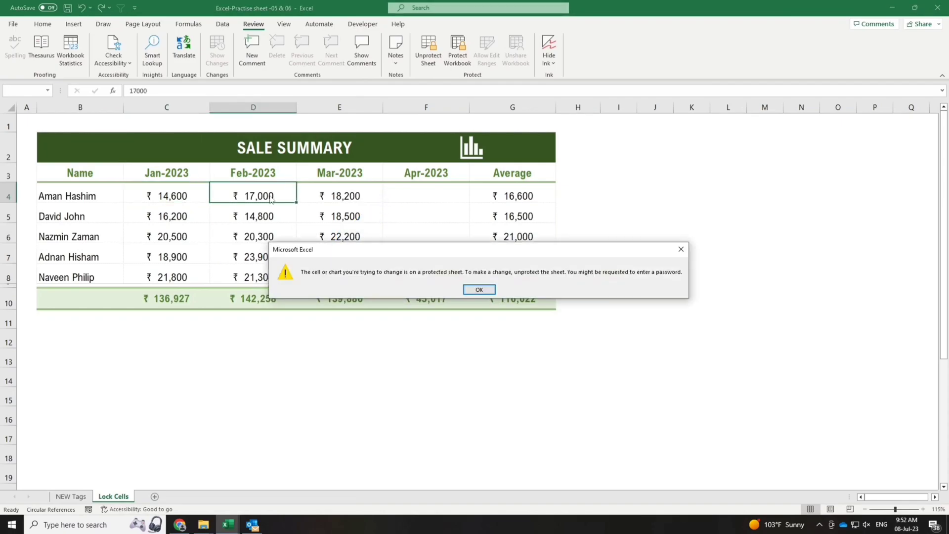
left_click(476, 291)
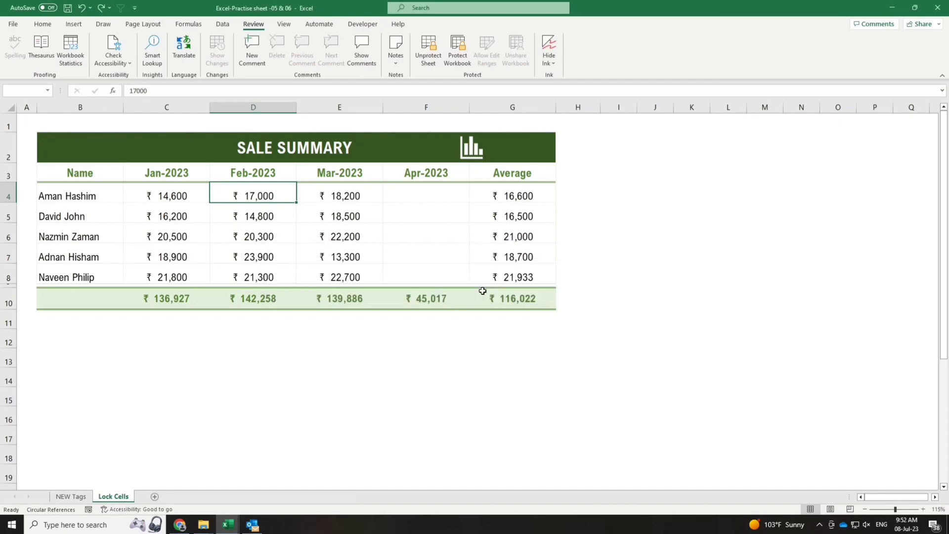
double_click(359, 259)
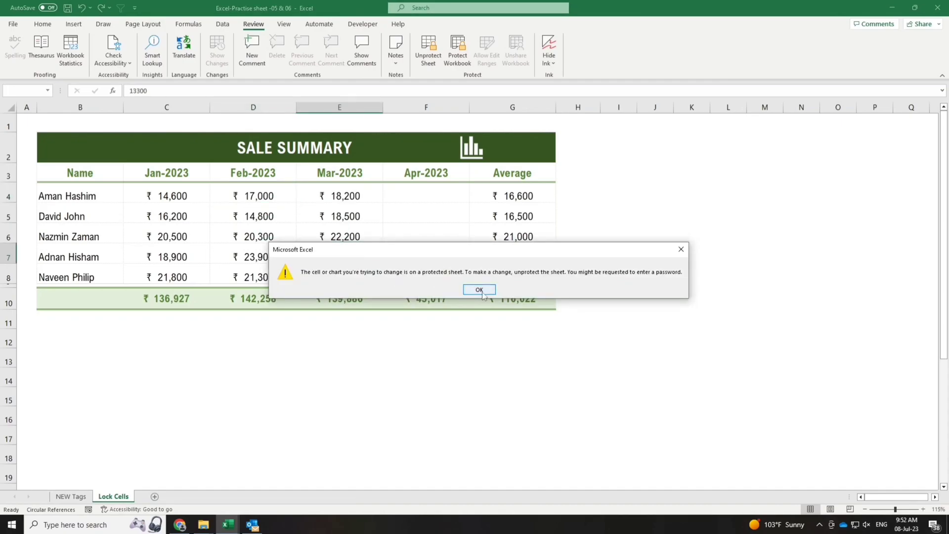
left_click(479, 290)
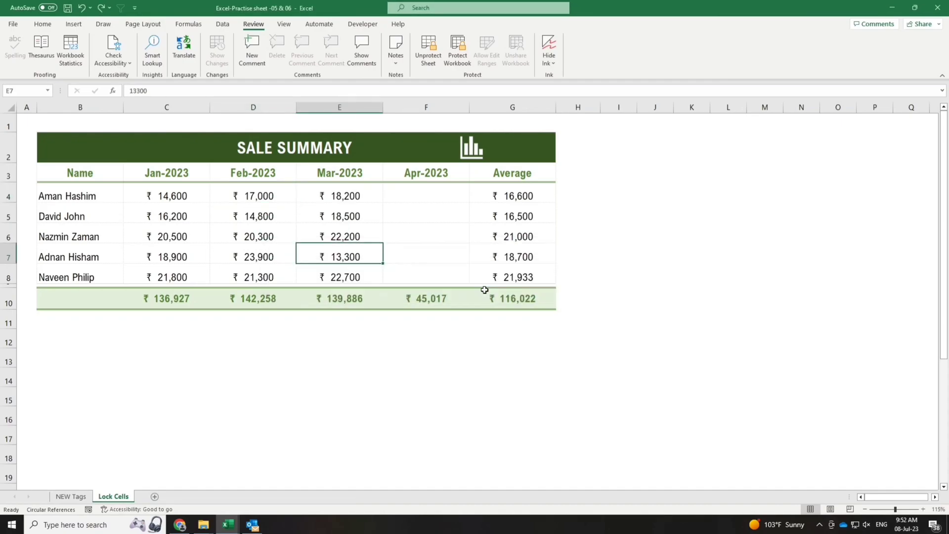
double_click(184, 300)
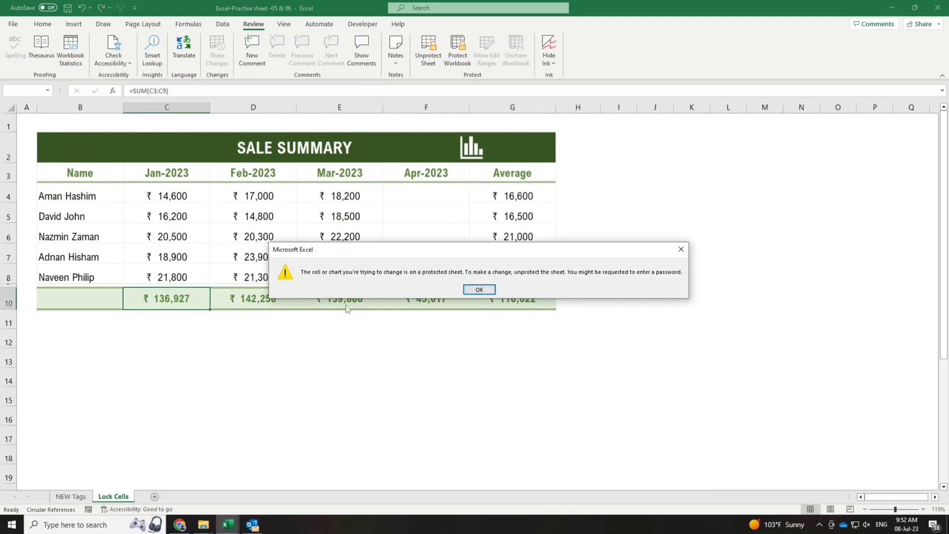
left_click(479, 290)
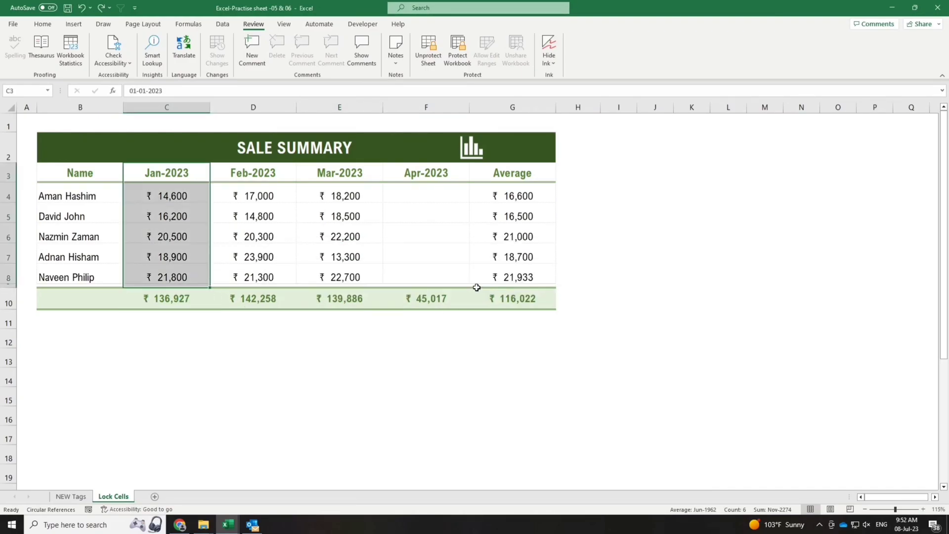
double_click(532, 220)
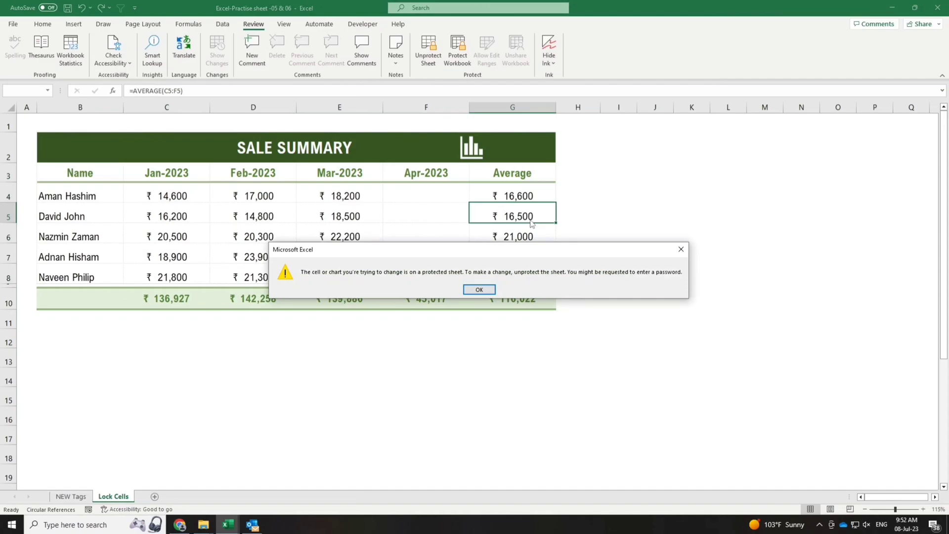
left_click(491, 292)
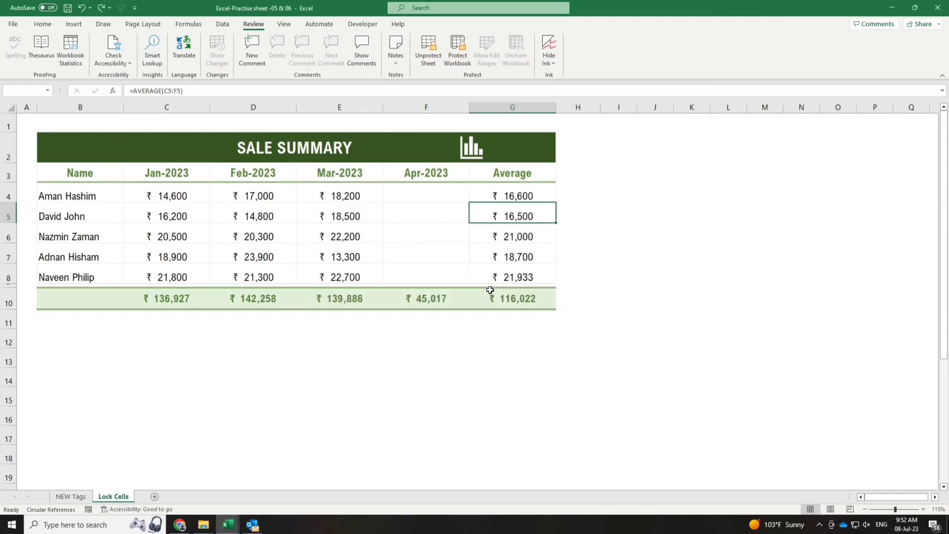
Enter Apr-2023 sales 154000, 18900, 20,000, 19,500 and 16,800 into F4 through F8.
left_click(460, 194)
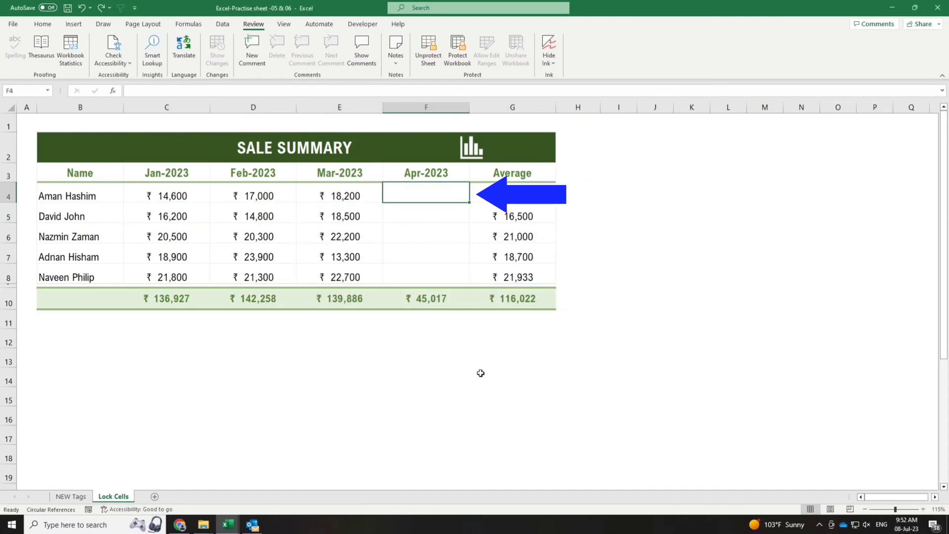
type("154000")
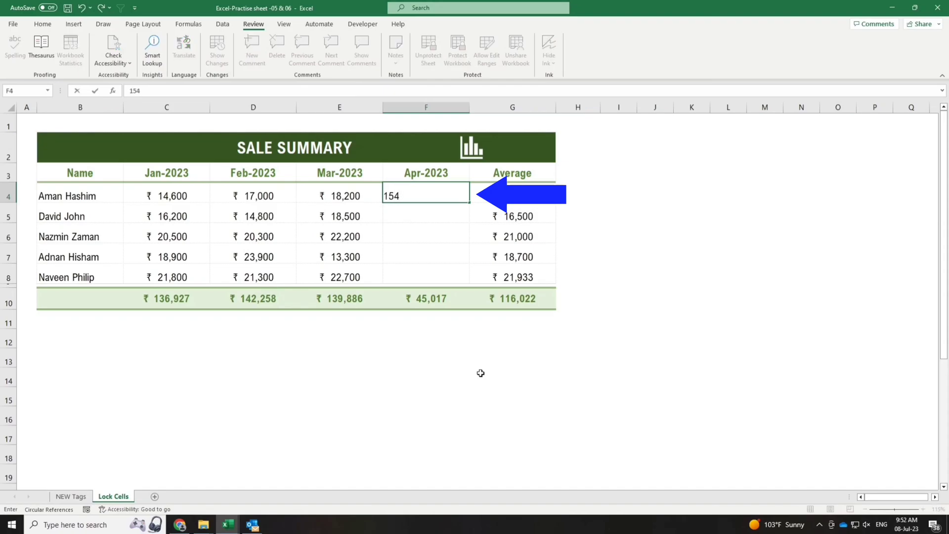
key("Return")
type("18900")
key("Return")
type("20,000")
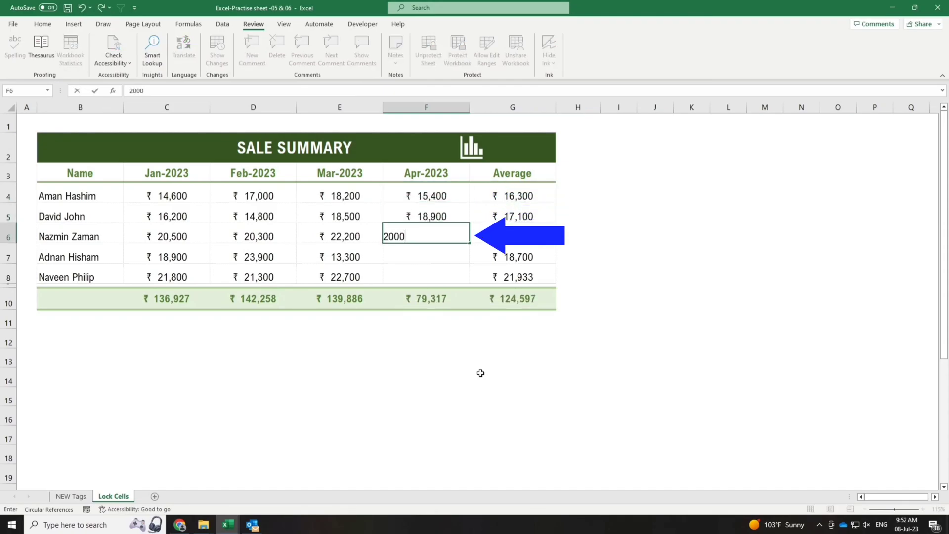
key("Return")
type("19,")
type("50")
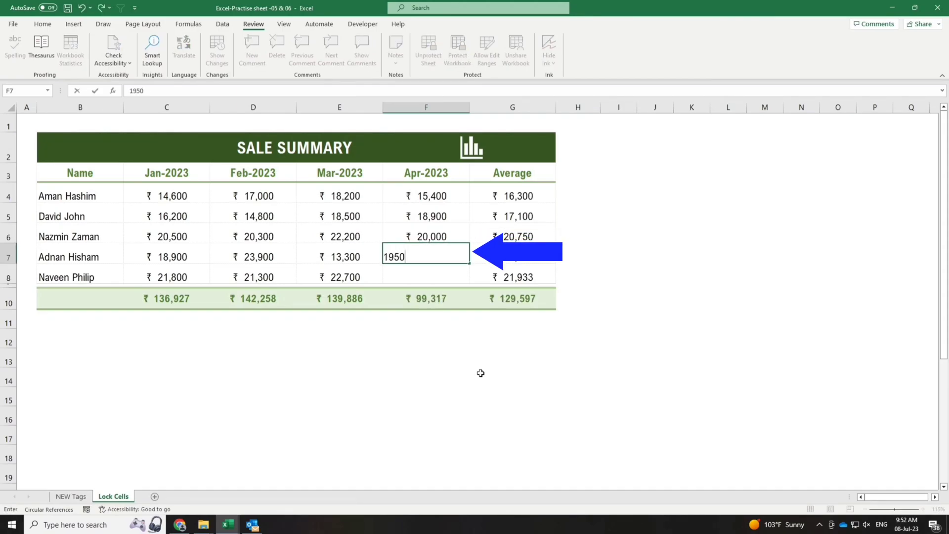
type("0")
key("Return")
type("16800")
key("Return")
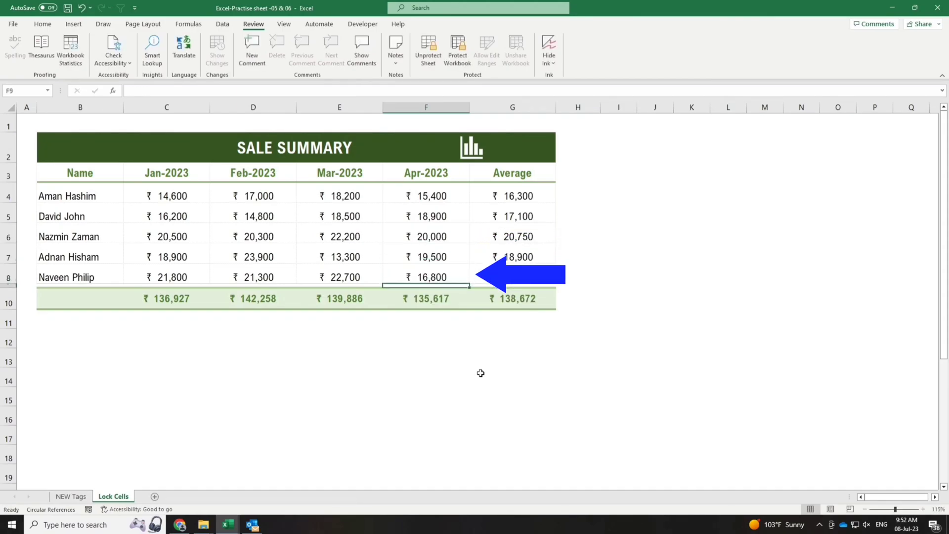
left_click(838, 416)
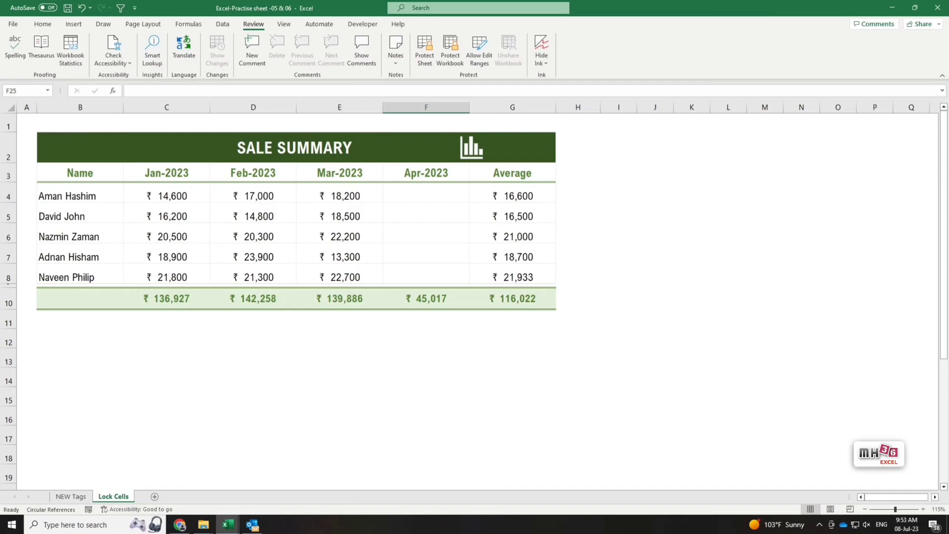
Mark every cell on the Sale Summary sheet as Locked in Format Cells > Protection.
left_click(13, 110)
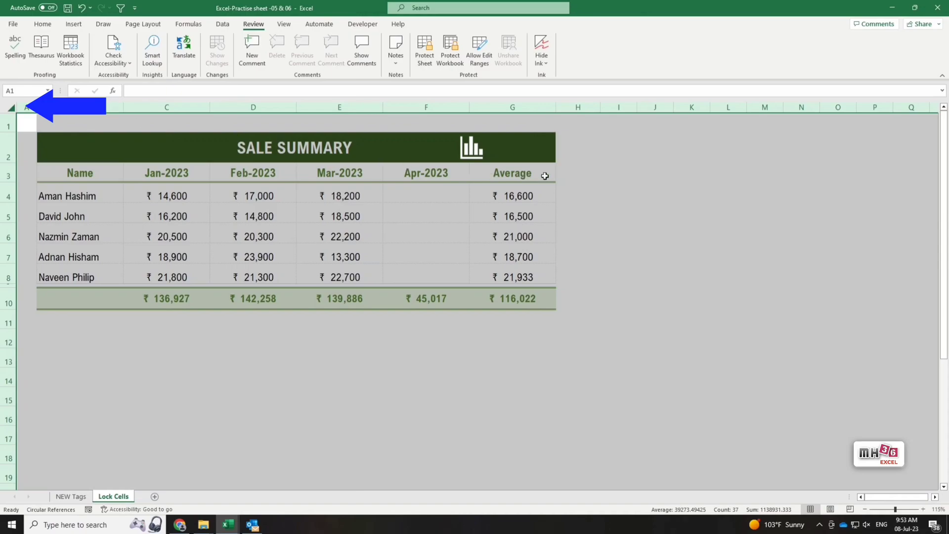
right_click(571, 128)
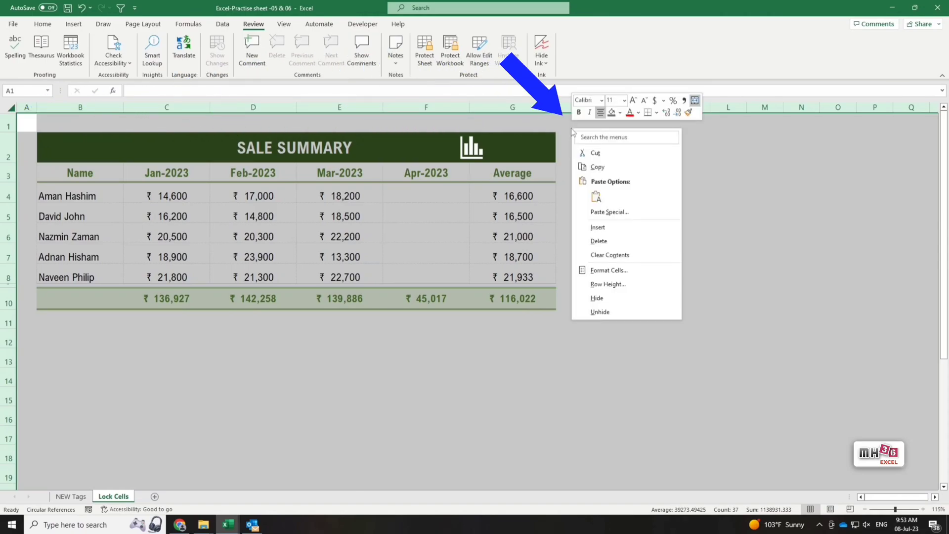
left_click(631, 271)
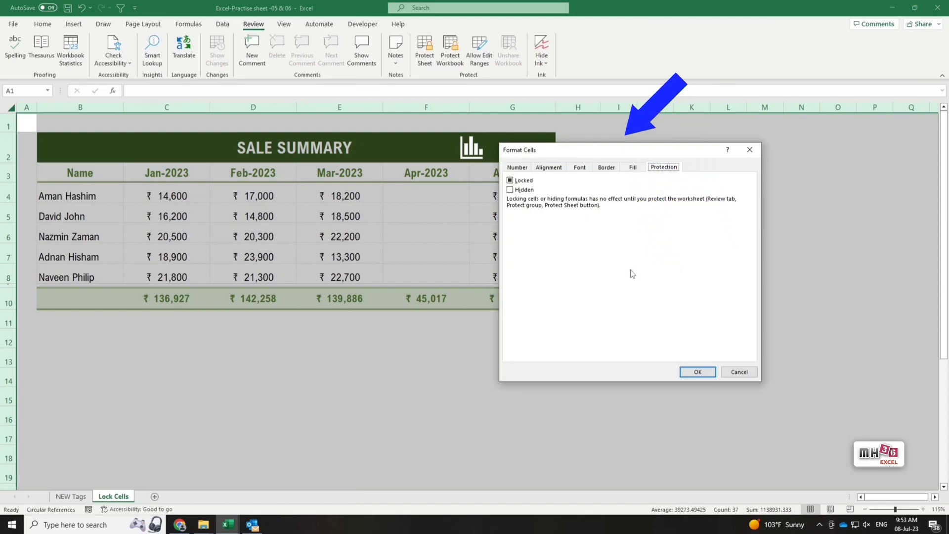
left_click_drag(589, 150, 660, 144)
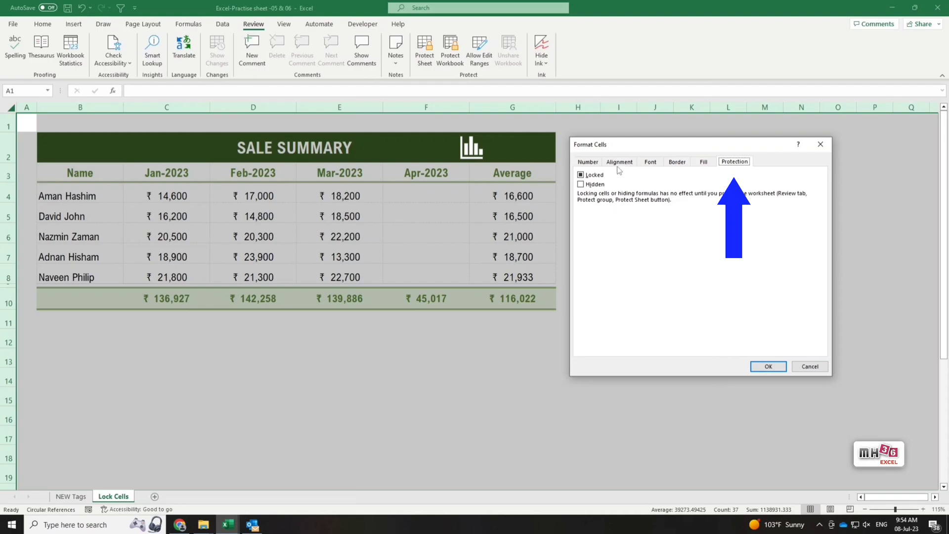
left_click(581, 175)
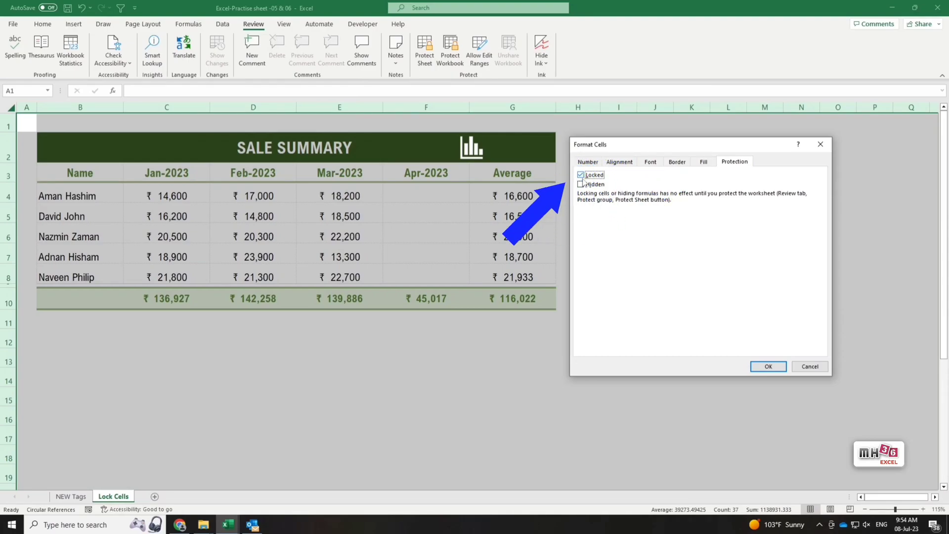
left_click(767, 366)
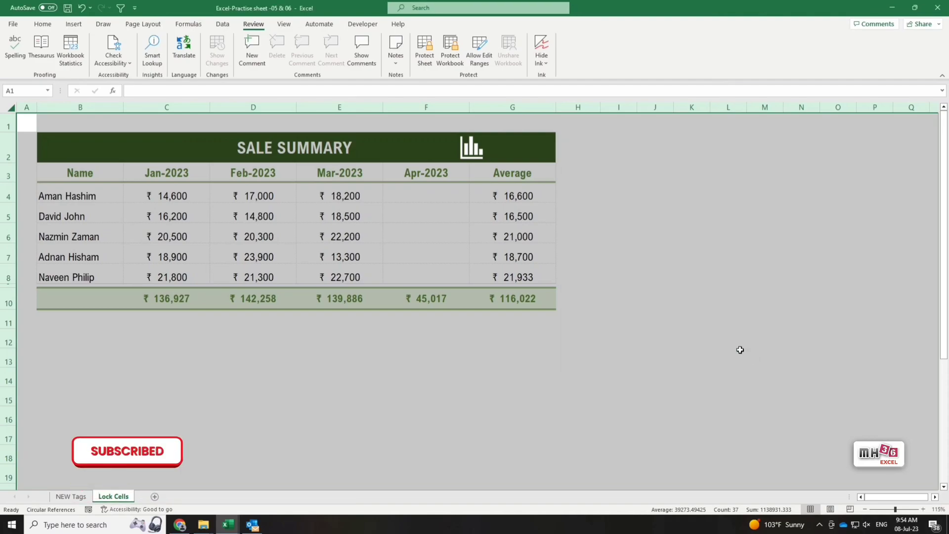
Clear the Locked option for Apr-2023 cells F4:F8 in Format Cells.
left_click(769, 366)
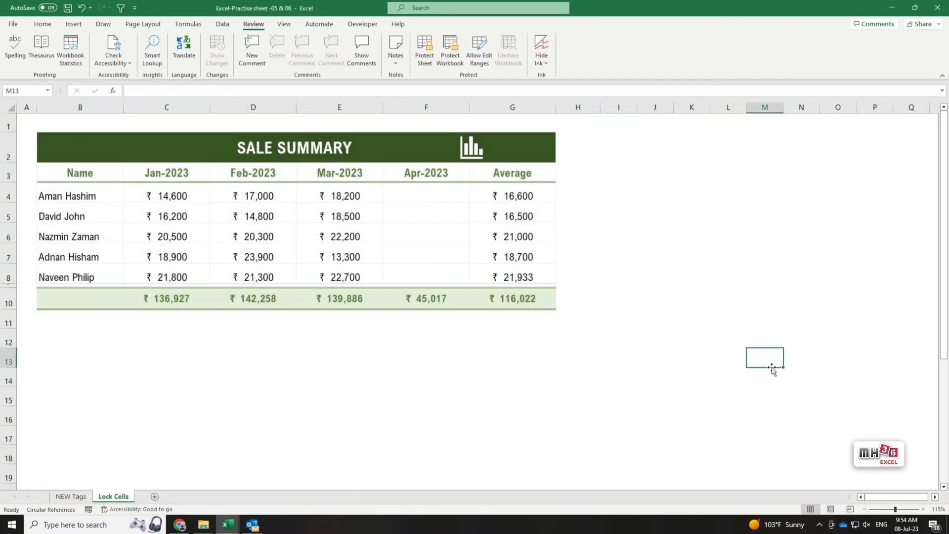
left_click_drag(458, 192, 461, 275)
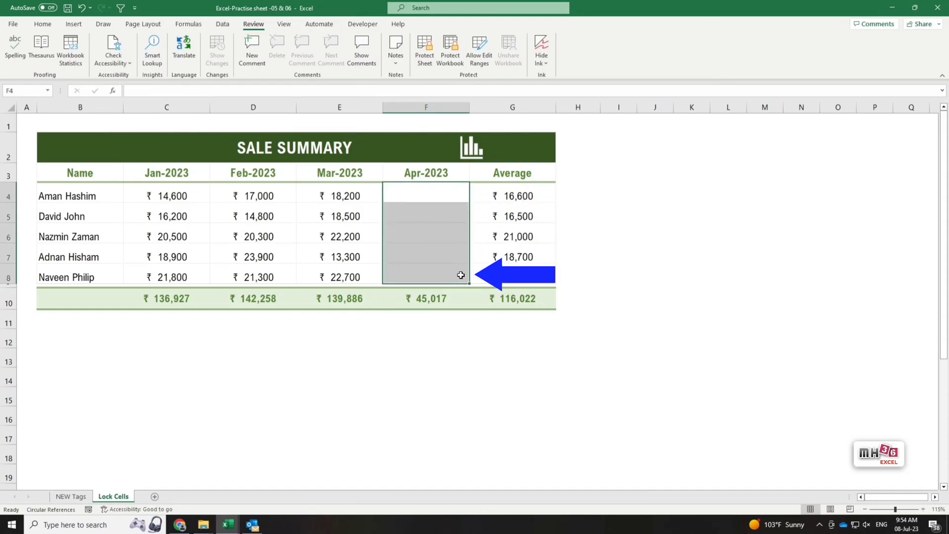
right_click(463, 188)
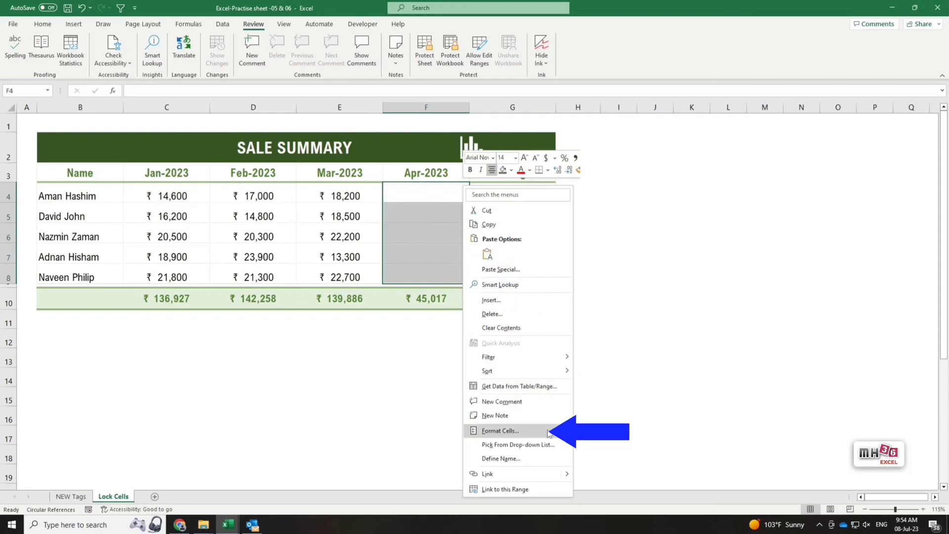
left_click(501, 431)
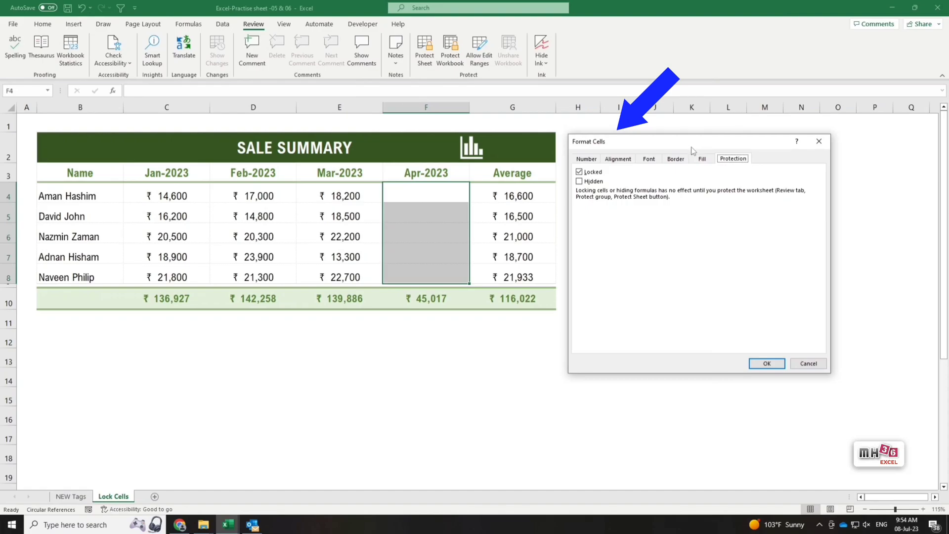
left_click(590, 176)
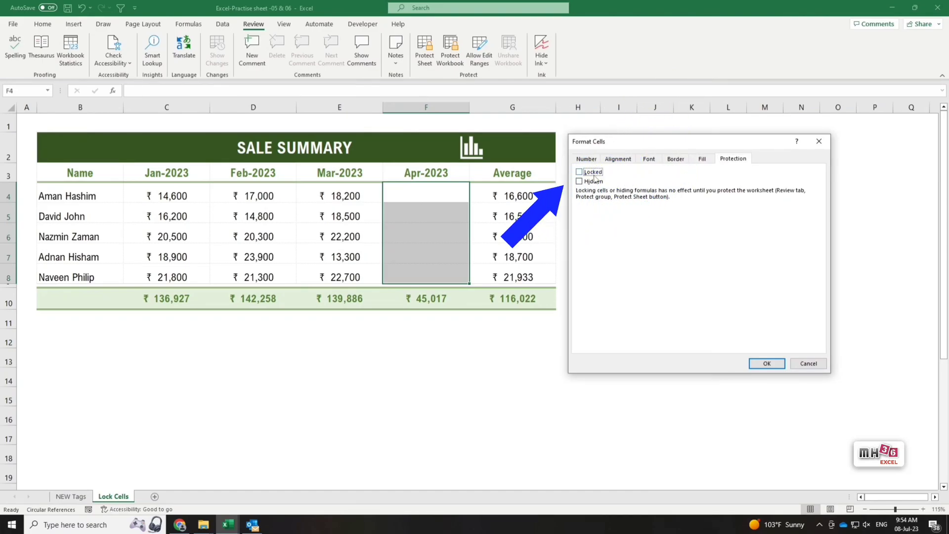
left_click(764, 362)
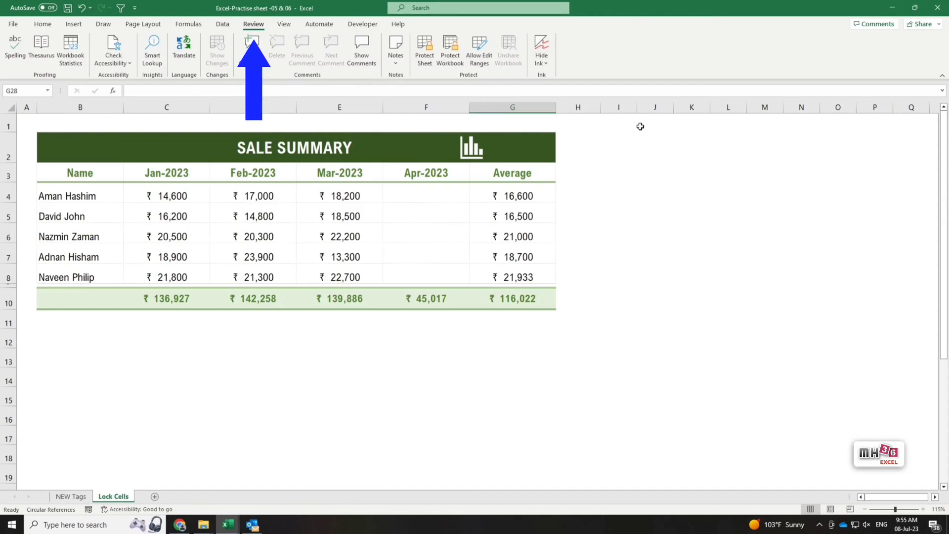
Protect the Sale Summary sheet with a password, re-entering it to confirm.
left_click(428, 49)
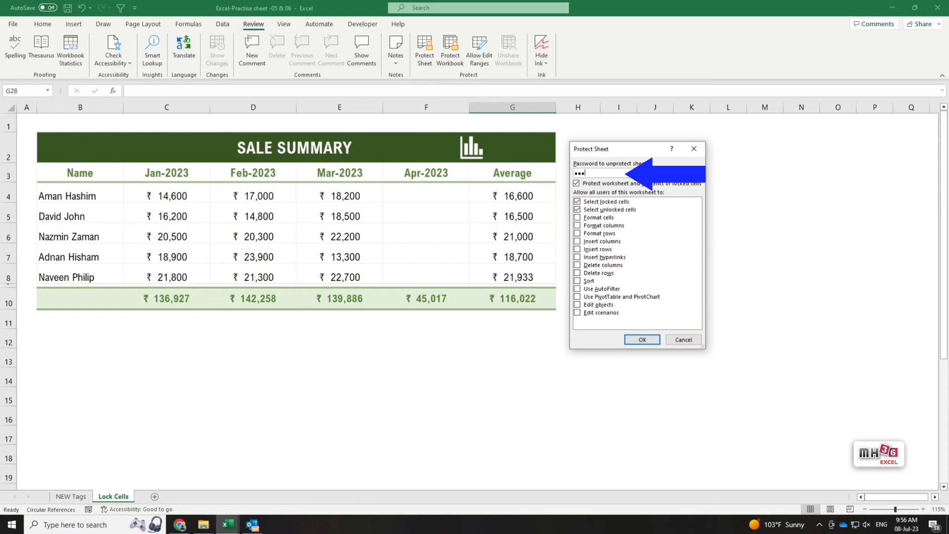
left_click(652, 340)
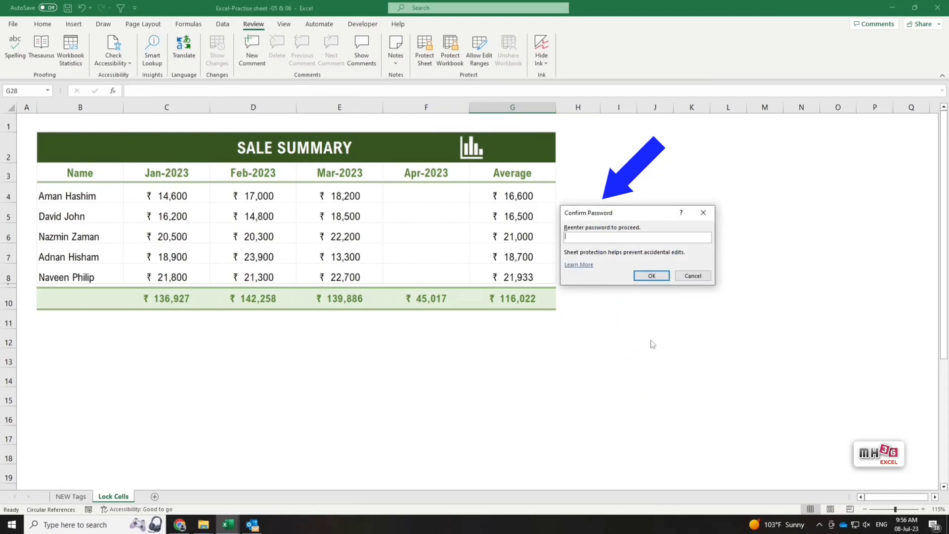
type("12")
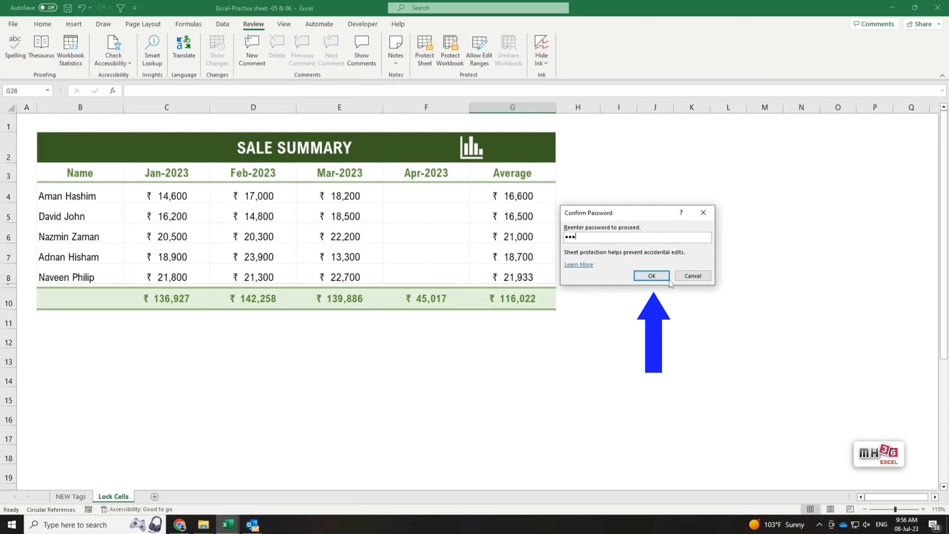
left_click(663, 275)
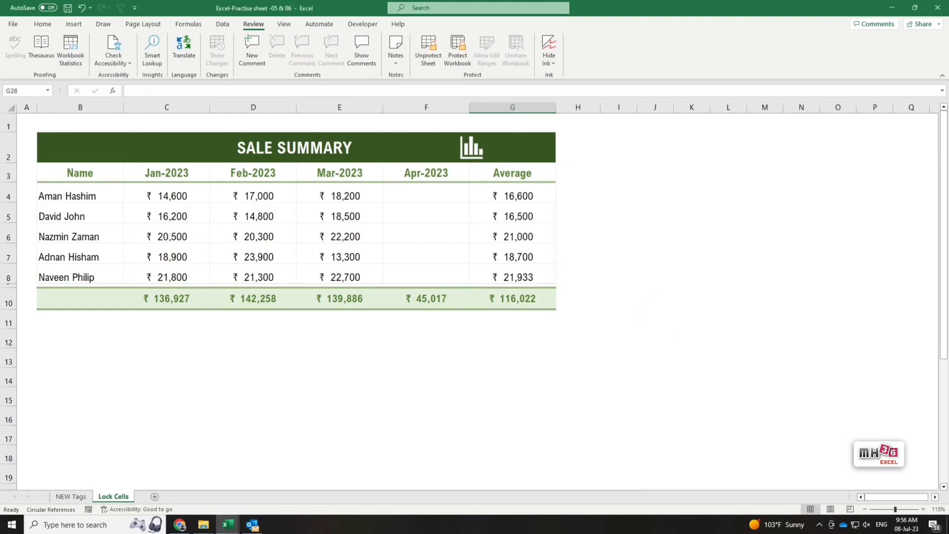
Enter 12,350 as the Apr-2023 value in cell F4.
left_click(446, 195)
double_click(447, 195)
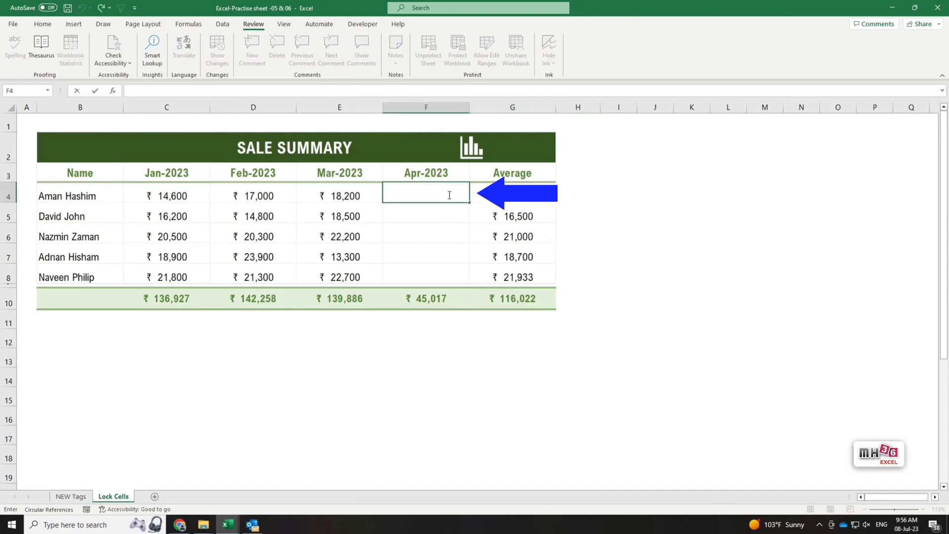
type("12350")
key("Return")
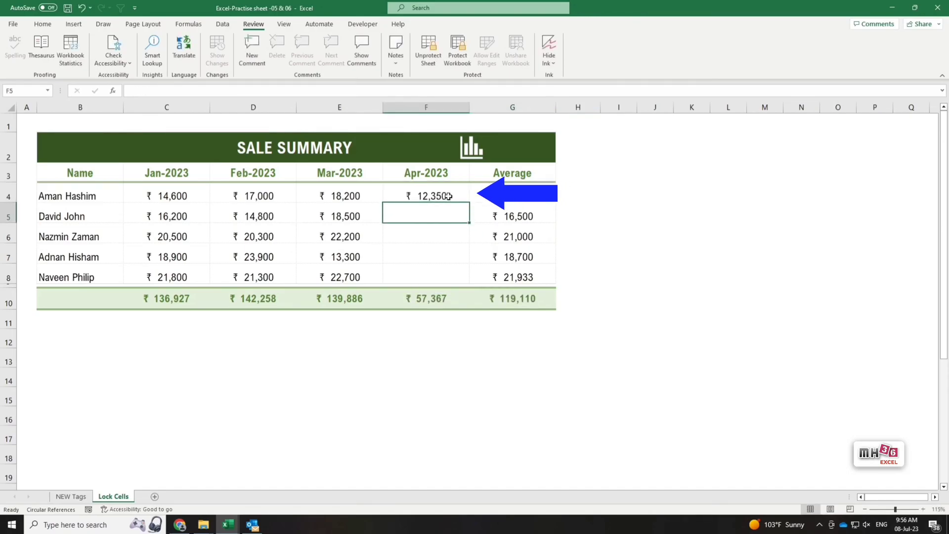
Verify locked cells D4, C7 and E8 refuse edits, dismissing each protection warning.
left_click(264, 196)
double_click(264, 196)
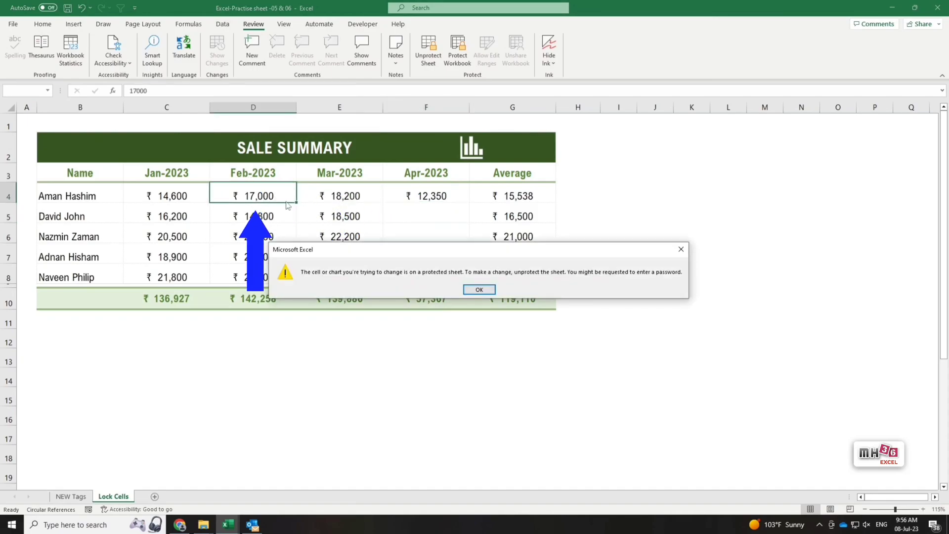
left_click(484, 290)
double_click(178, 260)
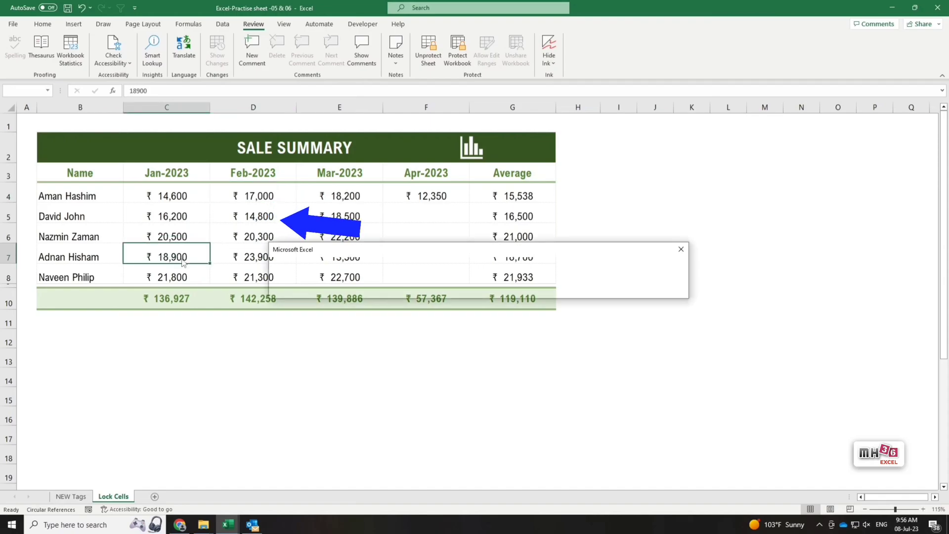
left_click(478, 290)
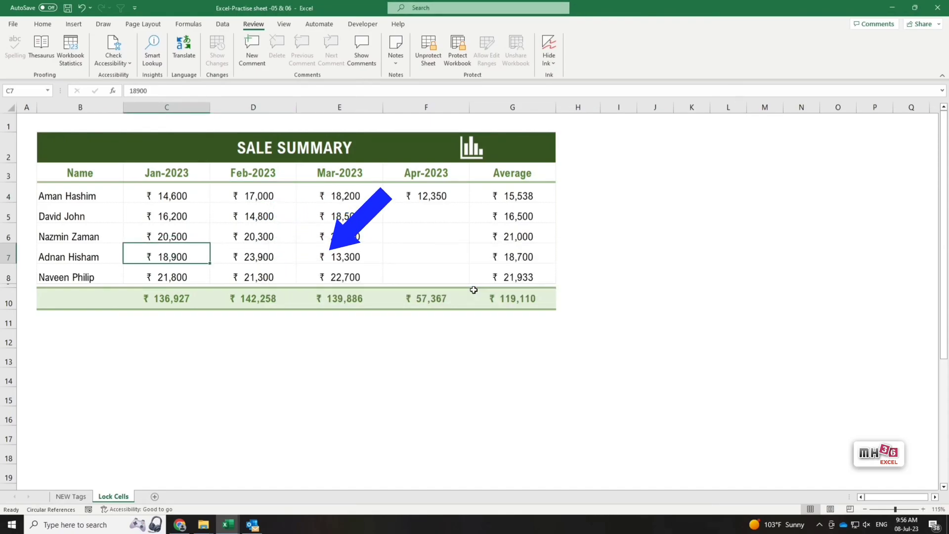
double_click(348, 278)
left_click(481, 290)
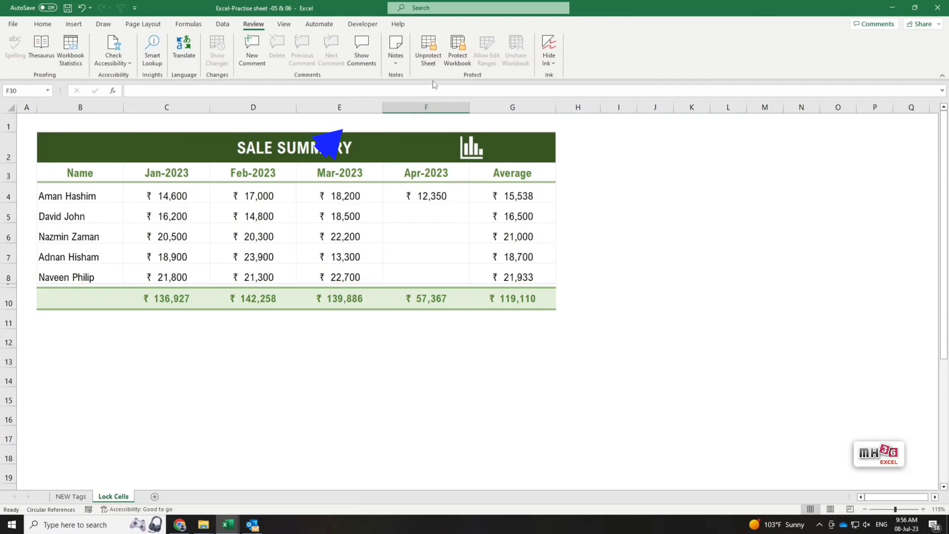
Unprotect the Sale Summary sheet by supplying its password.
left_click(429, 58)
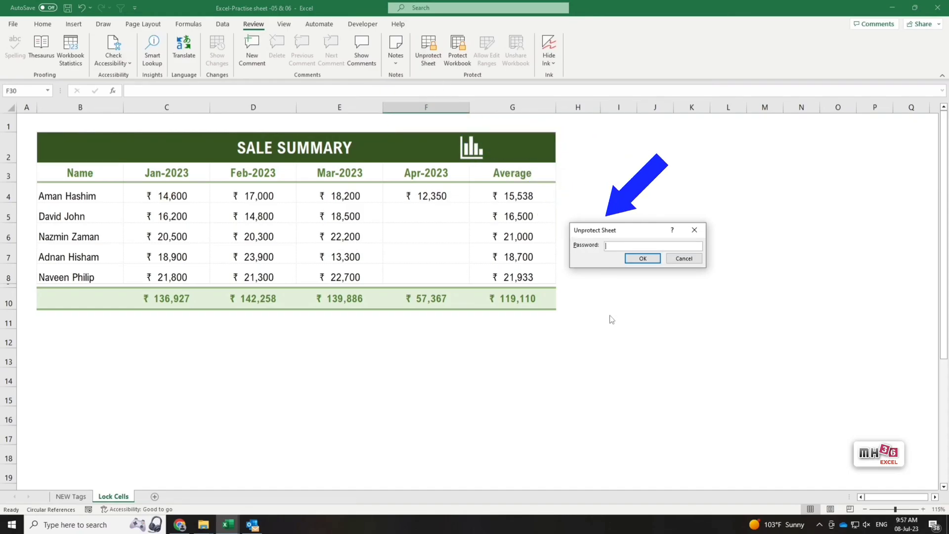
type("12")
left_click(642, 259)
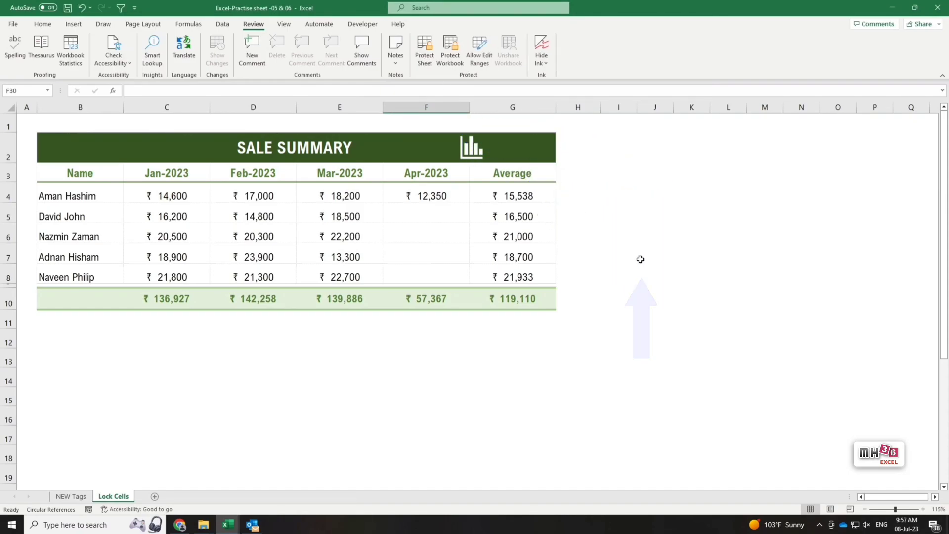
Confirm cells C4, F6, G6 and F10 now open for editing.
double_click(194, 197)
key("Tab")
double_click(412, 229)
key("Tab")
double_click(516, 232)
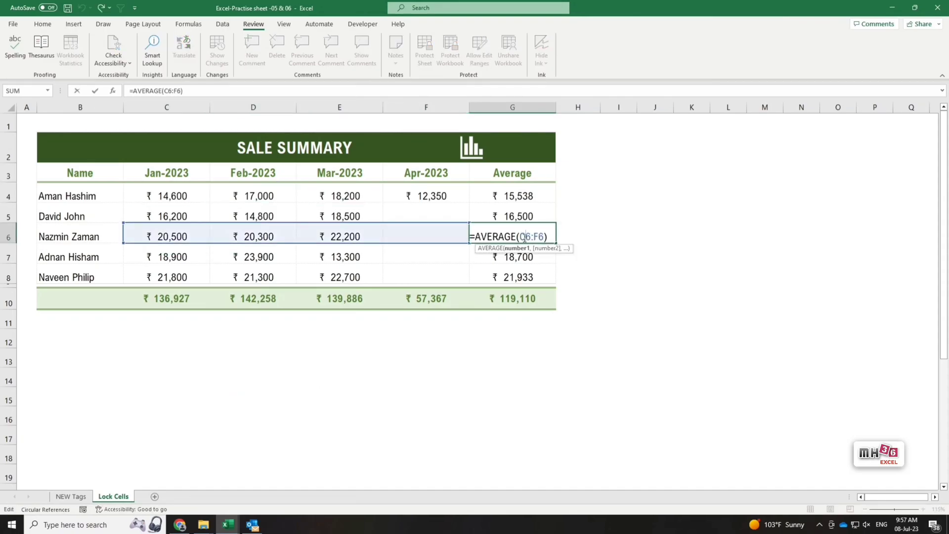
key("Tab")
double_click(413, 299)
key("Tab")
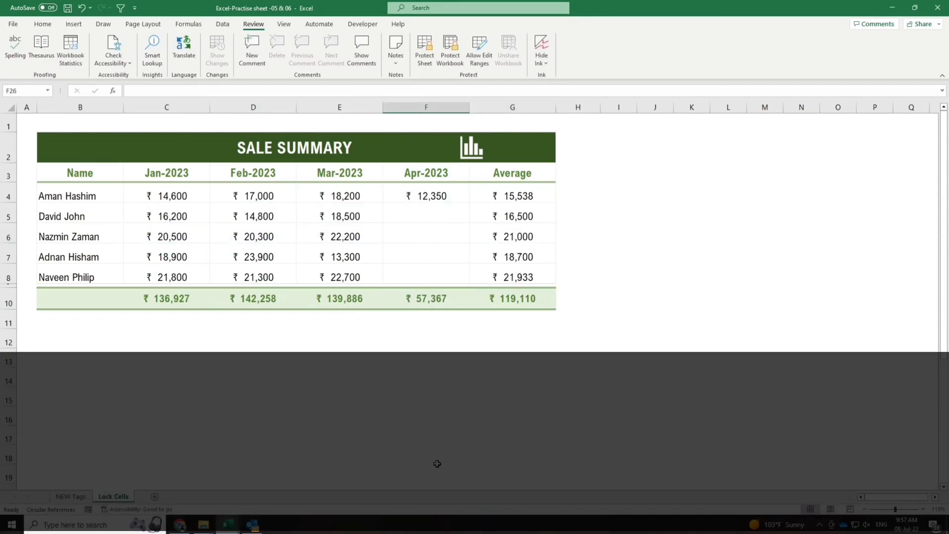